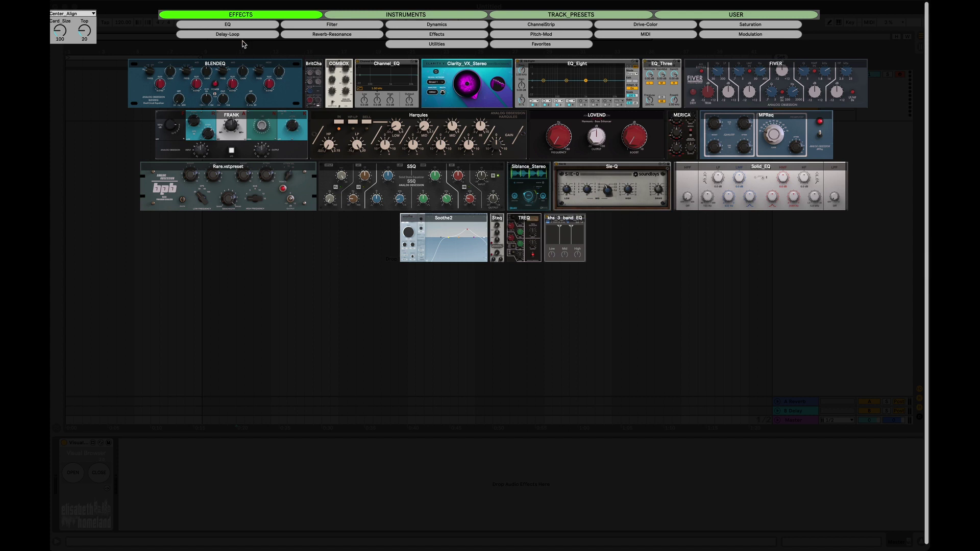
- Browse the Filter, MIDI, Utilities and Delay categories, then load Crystallizer onto the TOOLS track
click(302, 25)
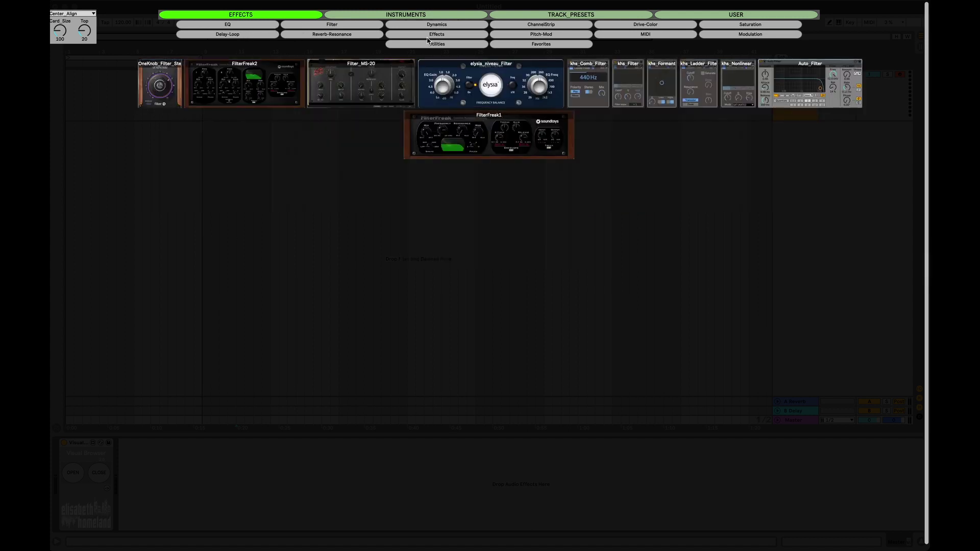
click(502, 37)
click(646, 25)
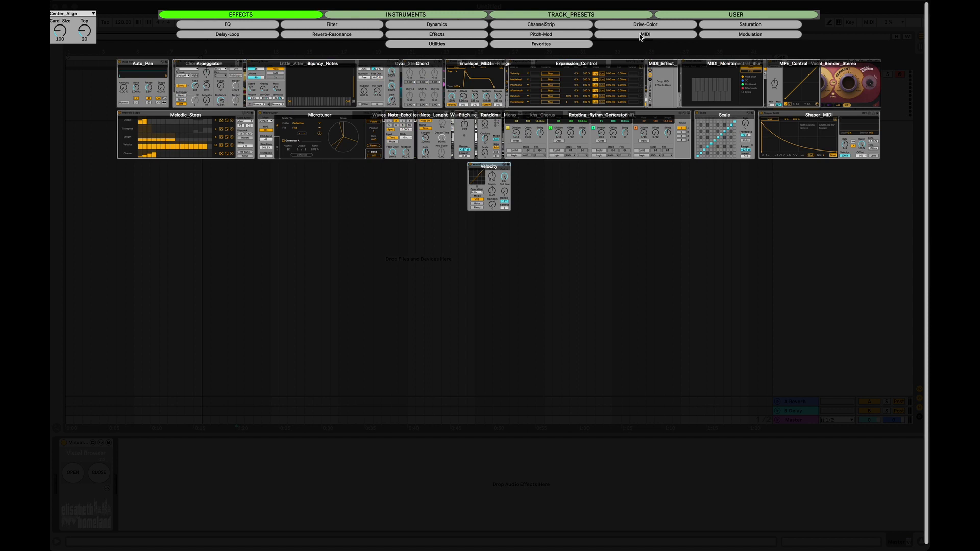
click(458, 45)
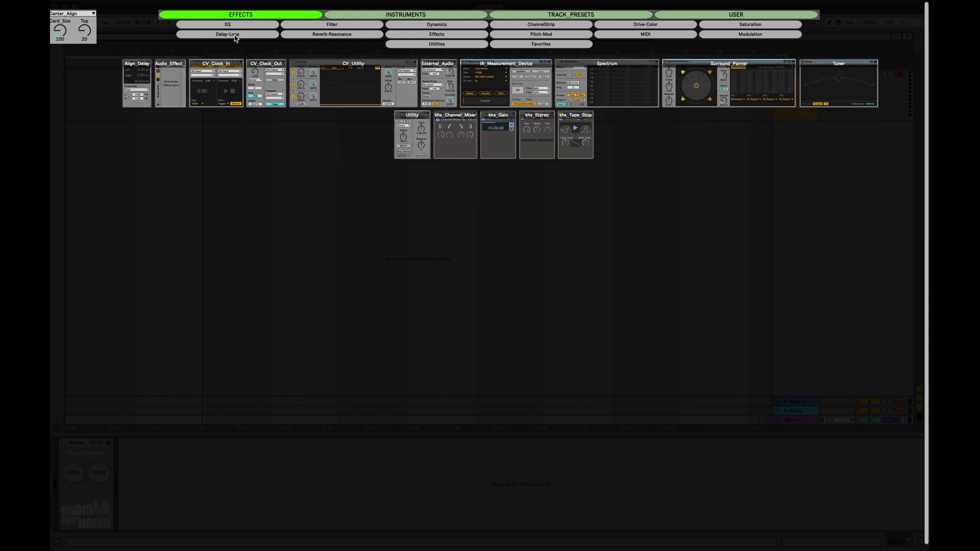
click(236, 34)
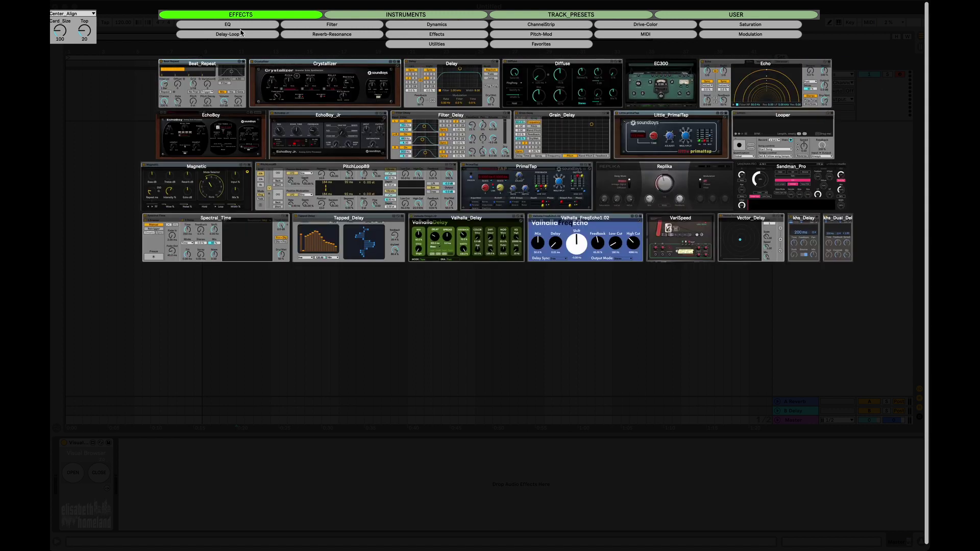
click(312, 72)
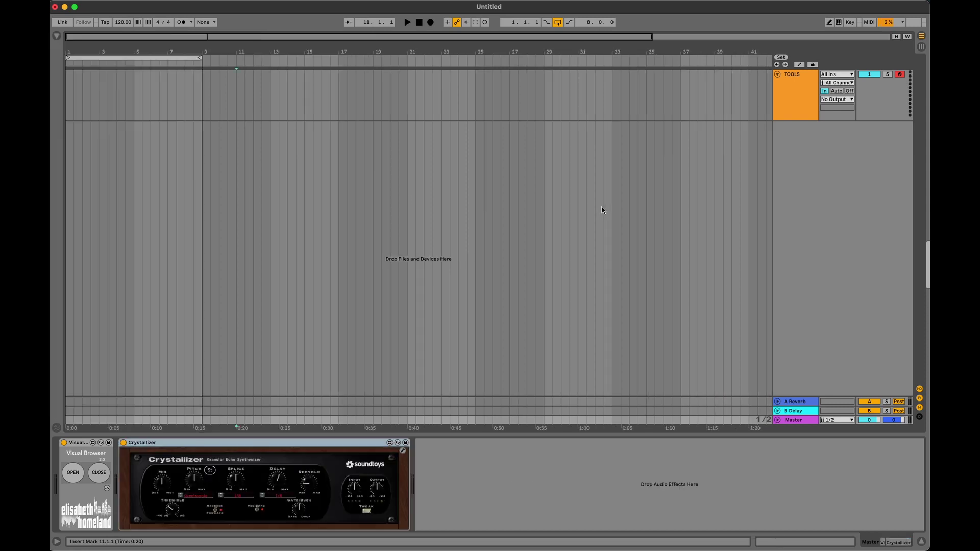
- Map the browser's OPEN action to the O key and open the overlay with it
click(849, 22)
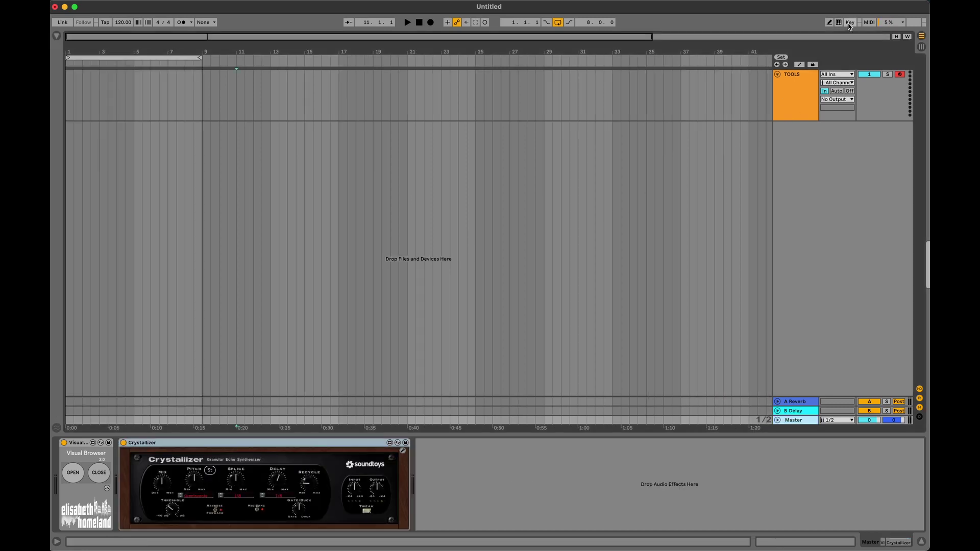
click(72, 473)
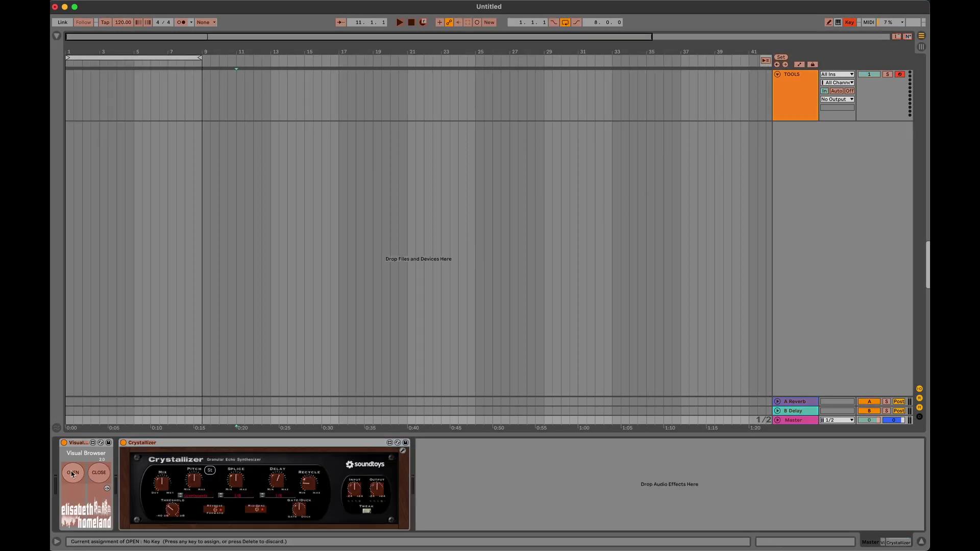
click(850, 23)
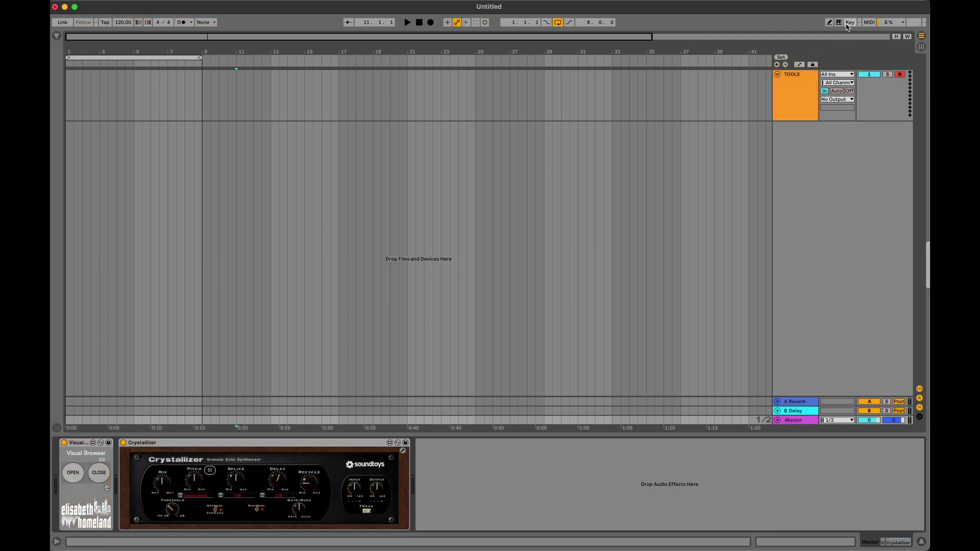
key(o)
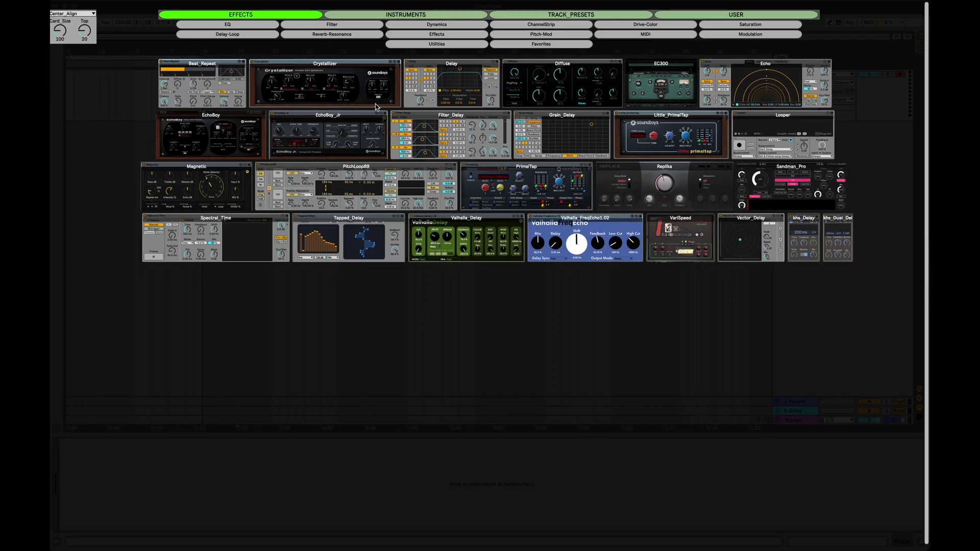
- Load khs_Comb_Filter from the Filter category onto the TOOLS track
click(316, 27)
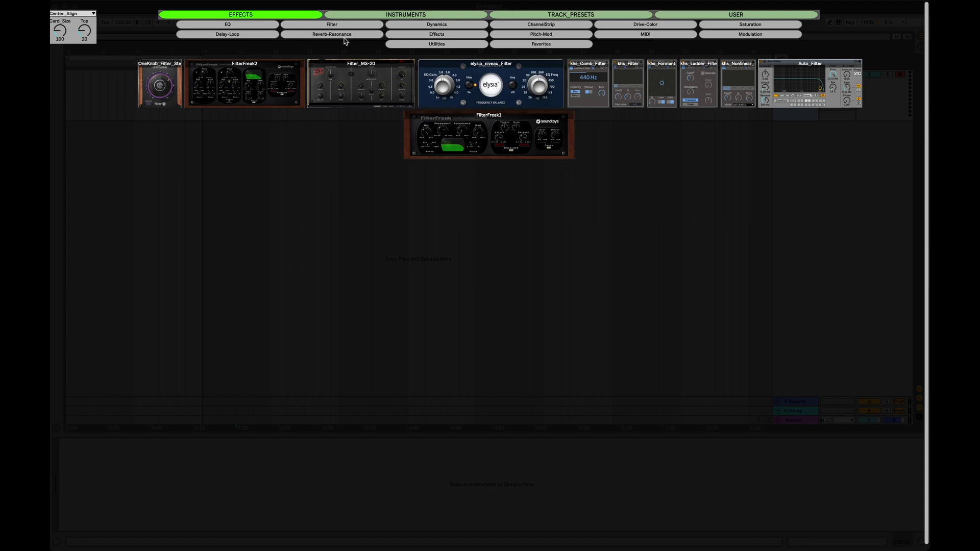
click(602, 84)
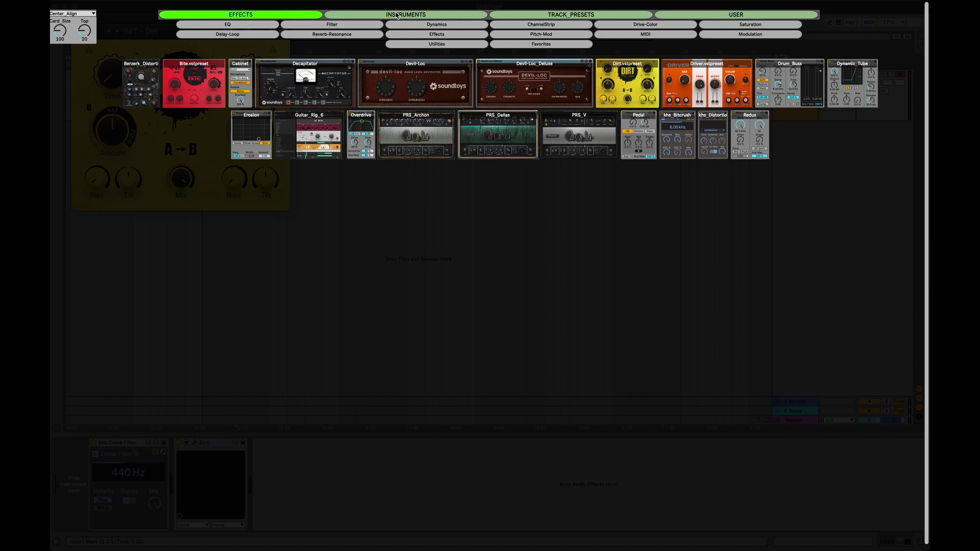
- Browse the Instruments presets through Drums, Piano, Synths, Orchestral, Exotic, SampleBased and Bass
click(395, 14)
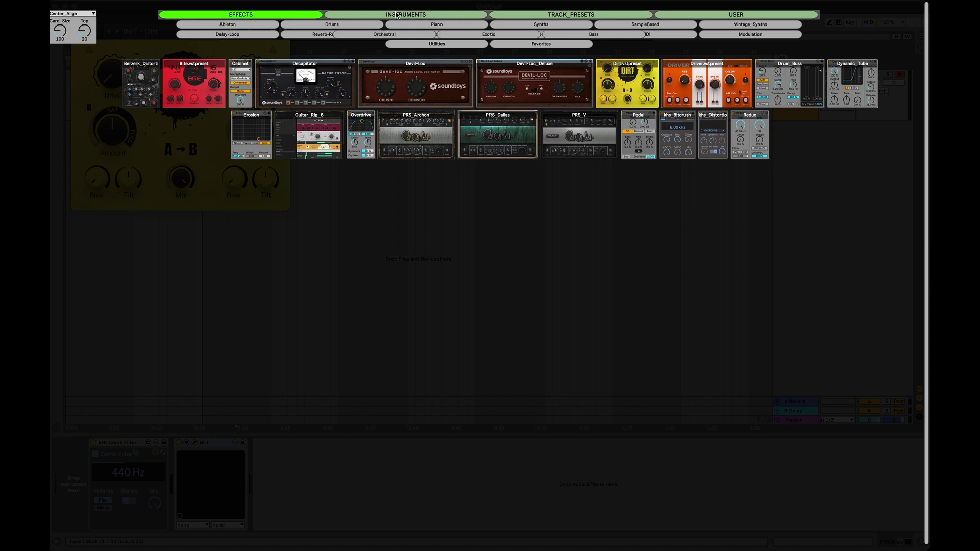
click(297, 26)
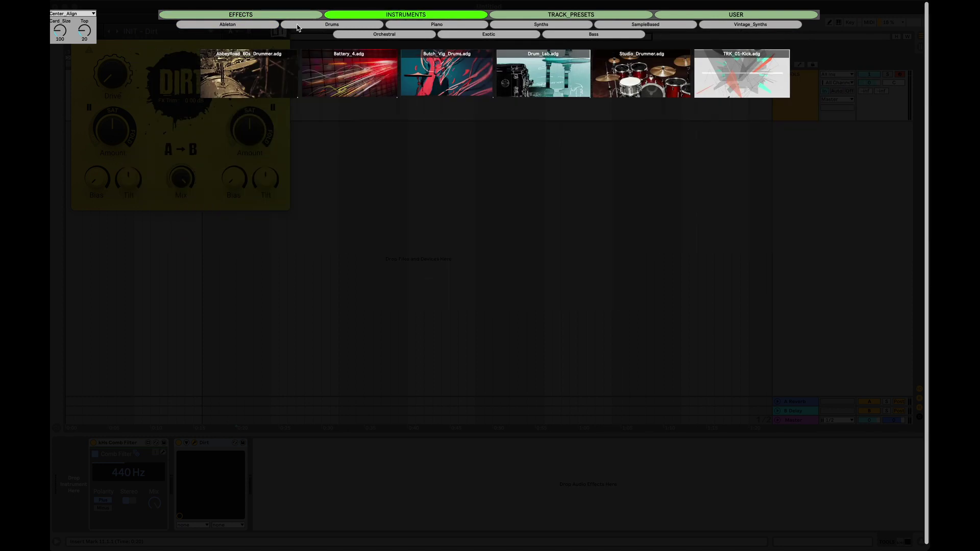
click(415, 25)
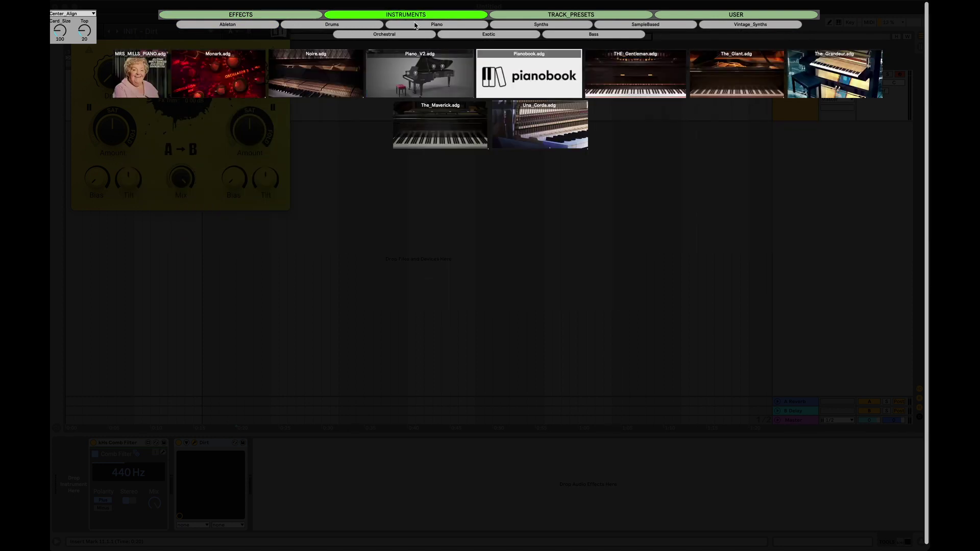
click(530, 26)
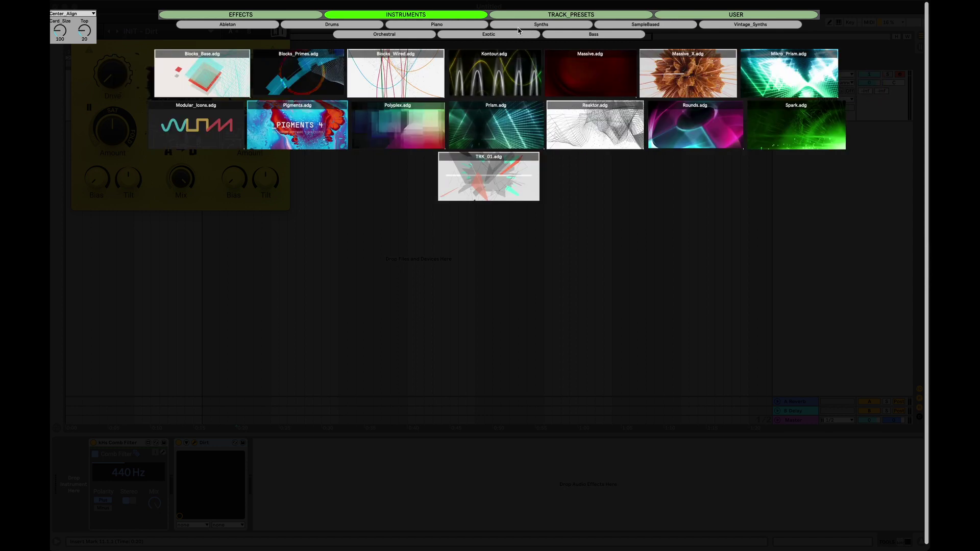
click(414, 37)
click(486, 35)
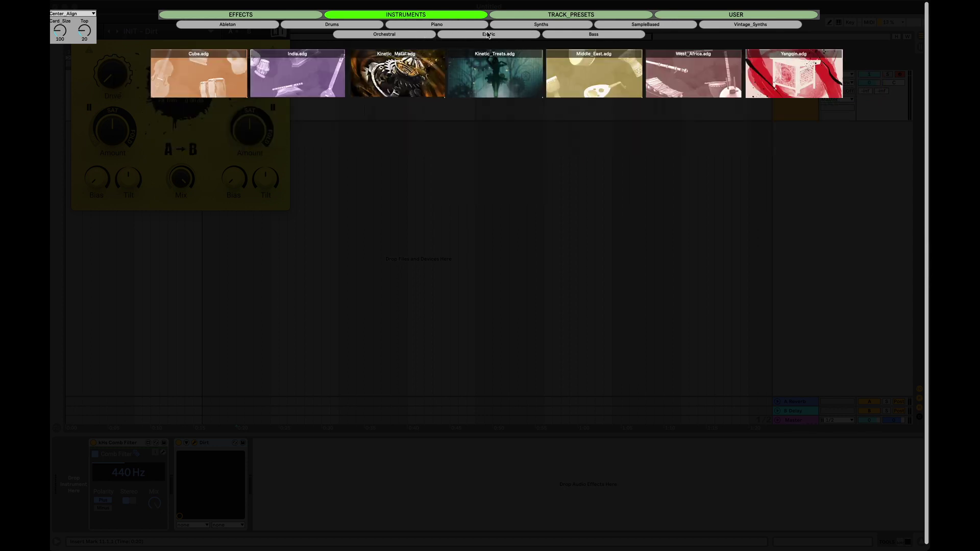
click(620, 26)
click(598, 35)
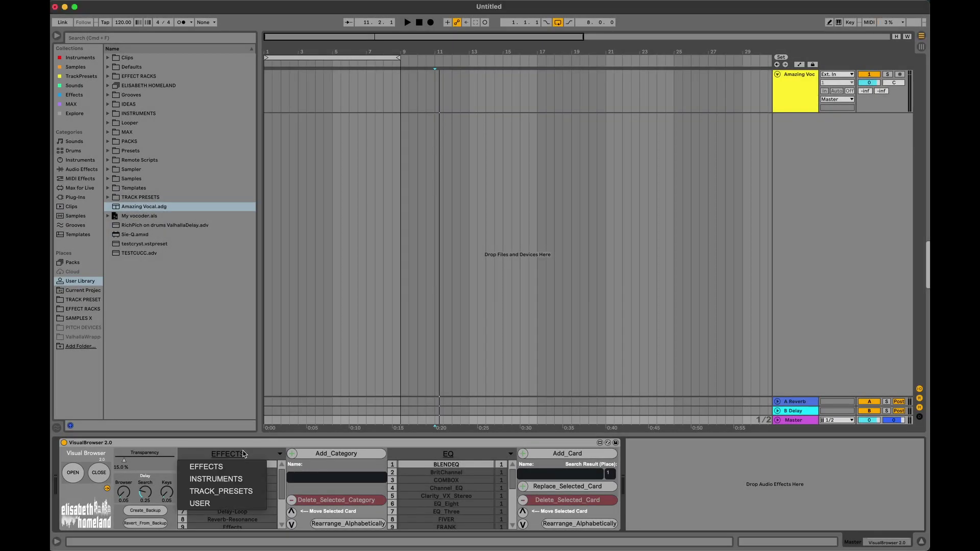
- Look through the INSTRUMENTS and USER groups, then select the TRACK_PRESETS category group
click(216, 479)
click(247, 499)
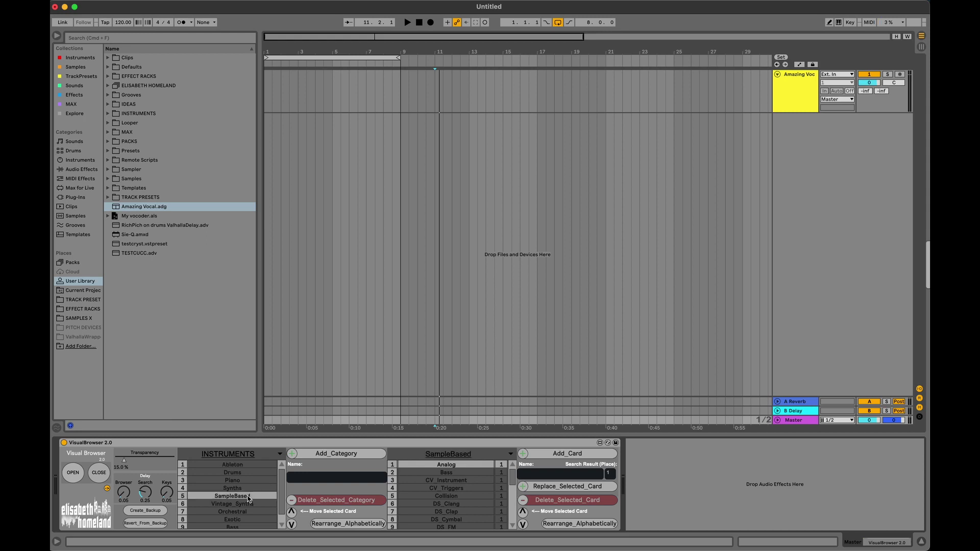
click(250, 457)
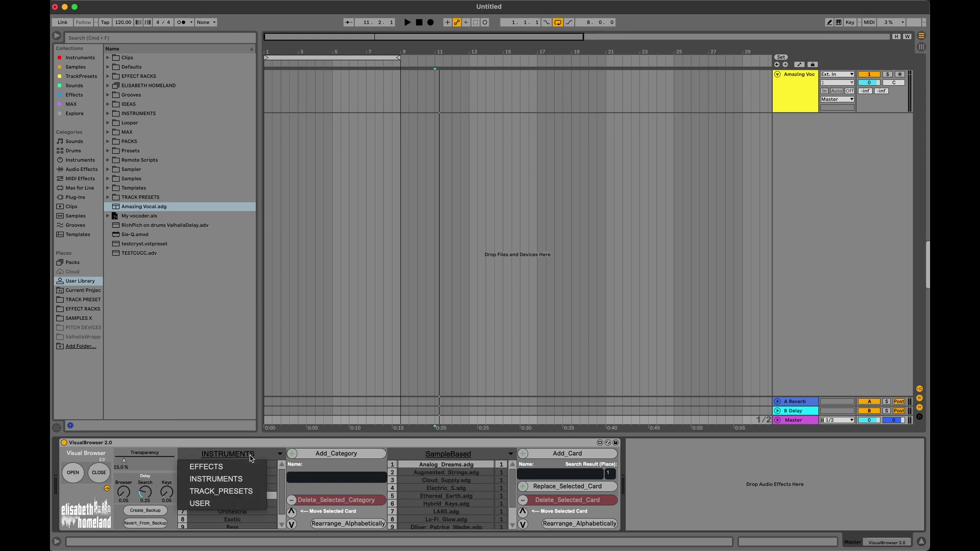
click(205, 504)
click(232, 457)
click(228, 491)
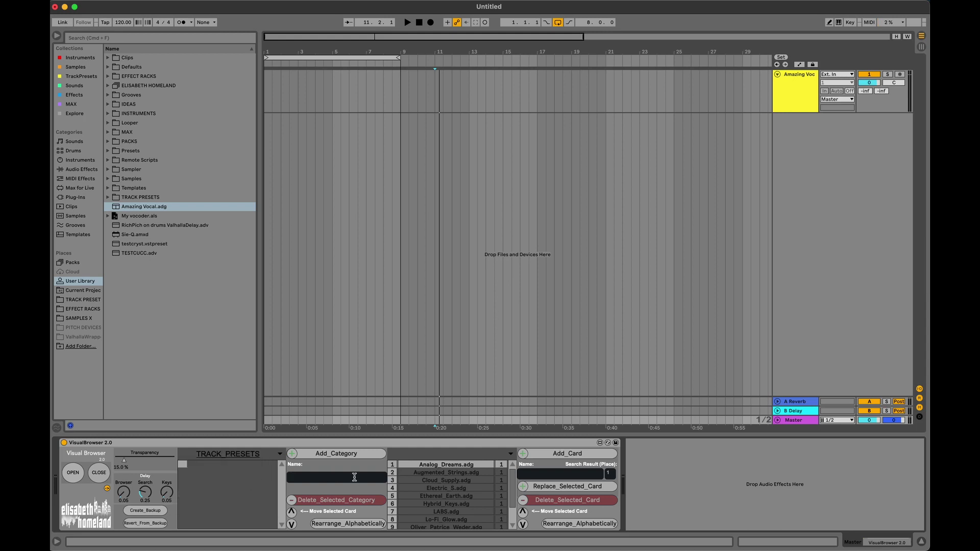
text(Vocal_PO)
- Add a Vocal_Presets category under TRACK_PRESETS and open it
key(BackSpace)
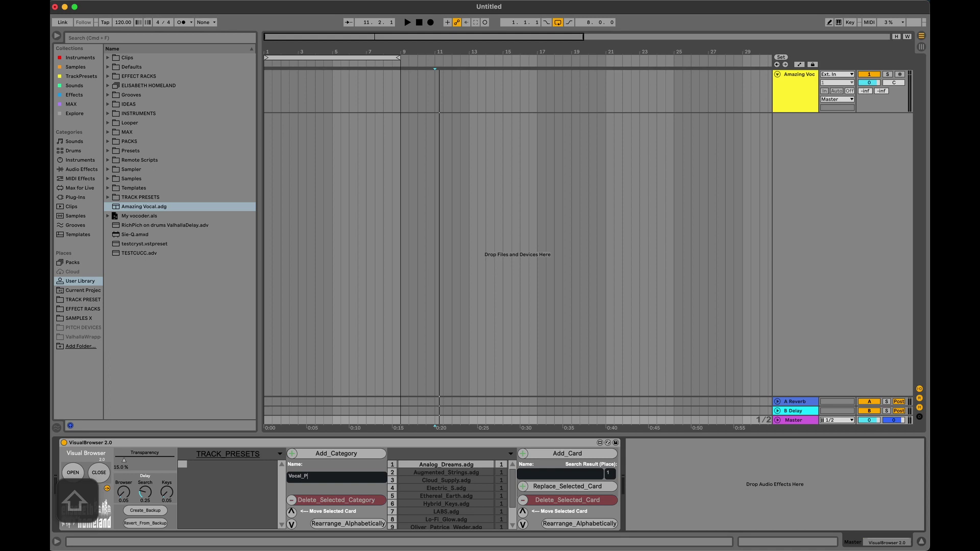
text(resets)
click(356, 456)
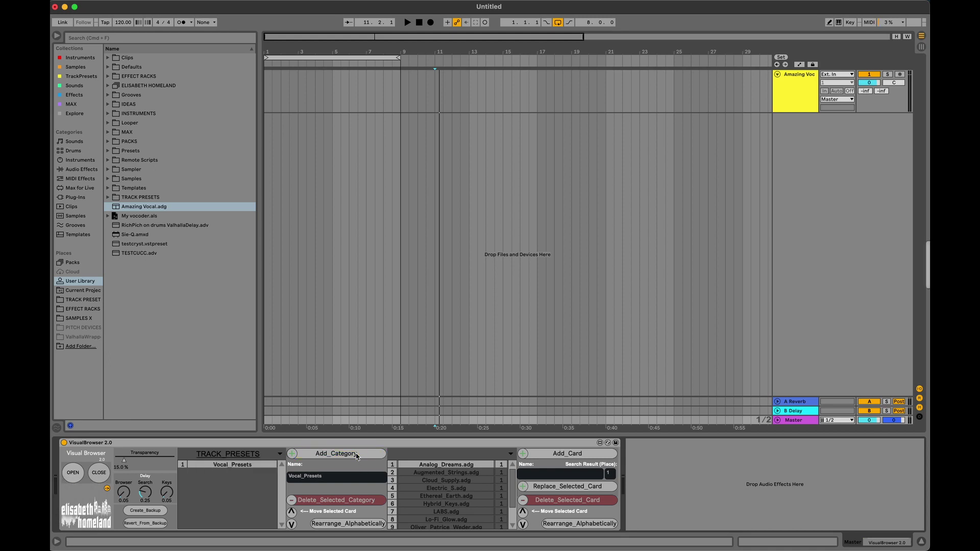
click(247, 468)
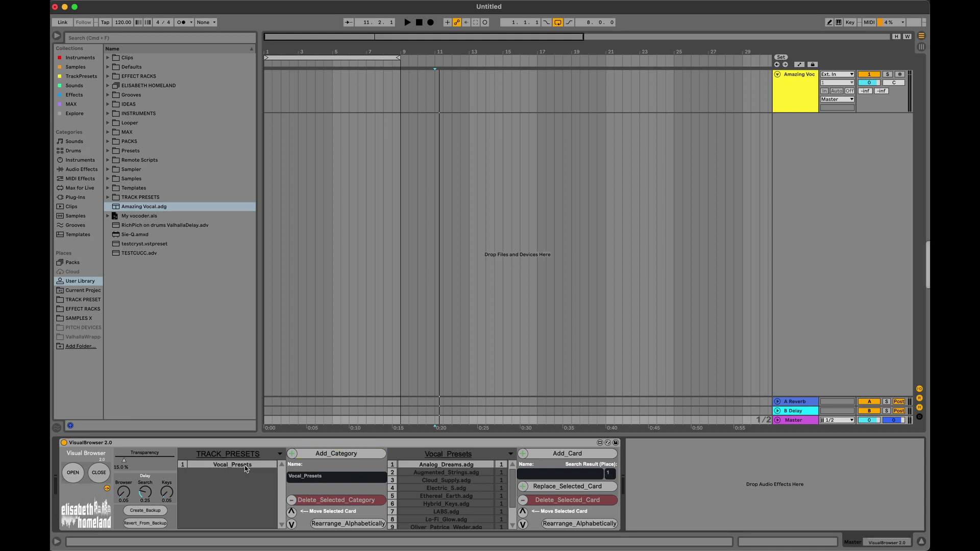
- Add an Amazing_Vocal card to the Vocal_Presets category
click(432, 458)
click(428, 474)
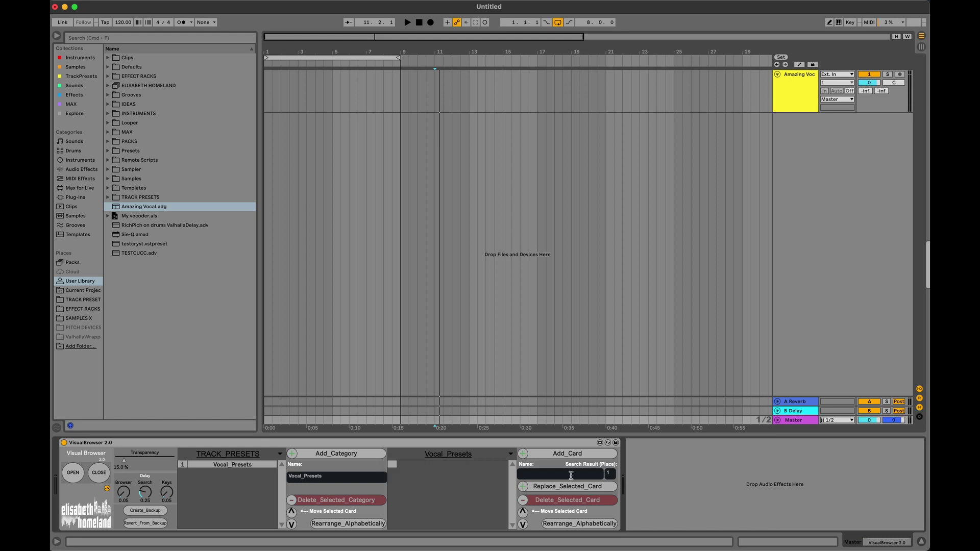
text(Amazing)
text(_Vocal)
click(561, 455)
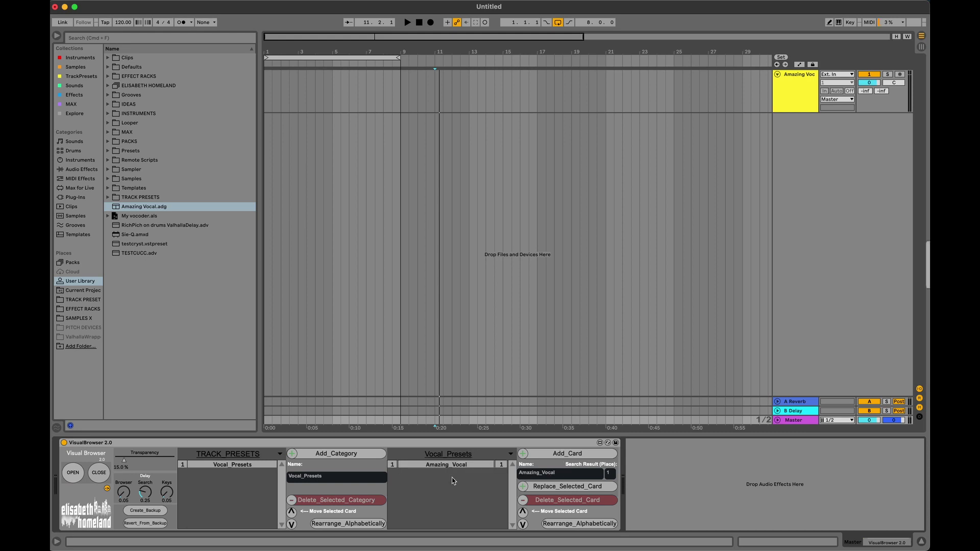
- Select the Amazing Vocal track and bring up the full-screen card overlay
click(798, 97)
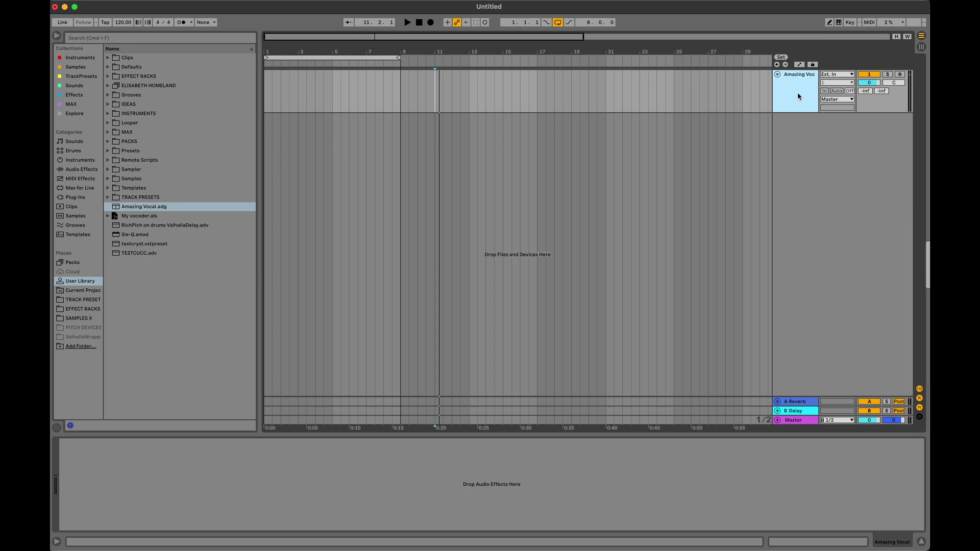
key(ctrl+b)
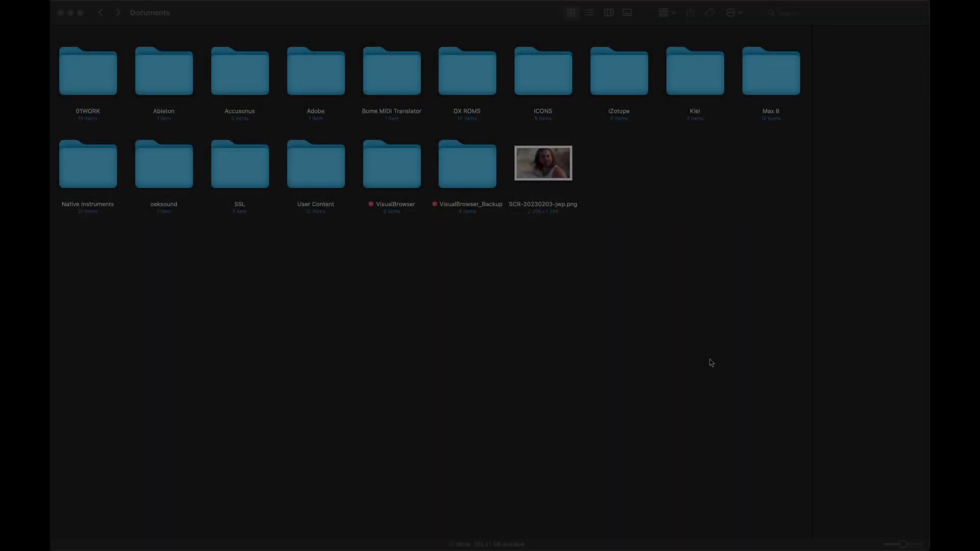
- Rename the screenshot PNG in Documents to Amazing_Vocal.png
click(563, 168)
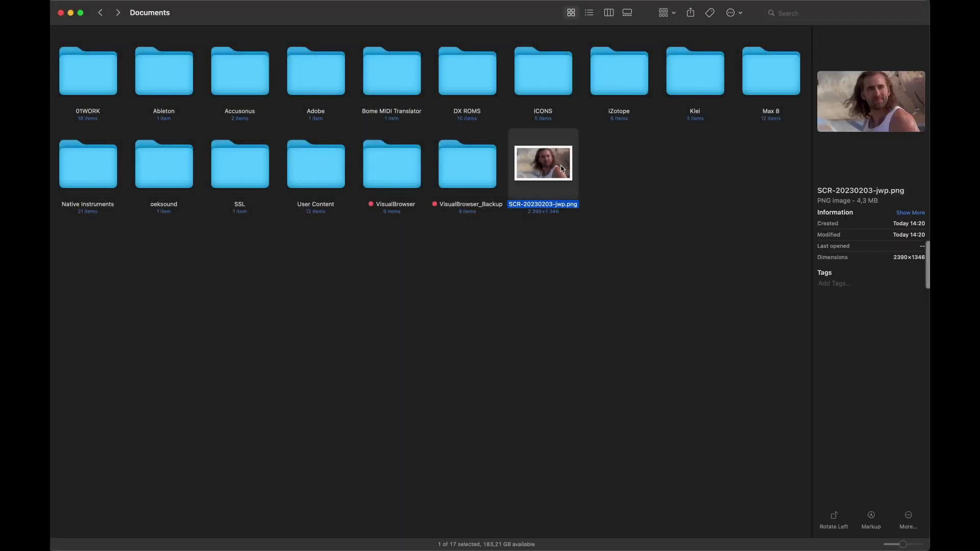
right_click(562, 169)
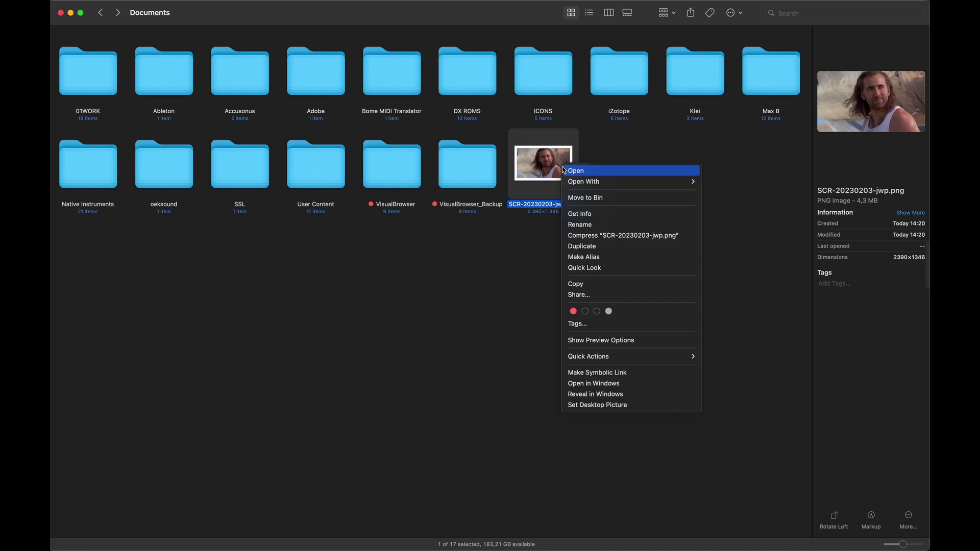
click(597, 225)
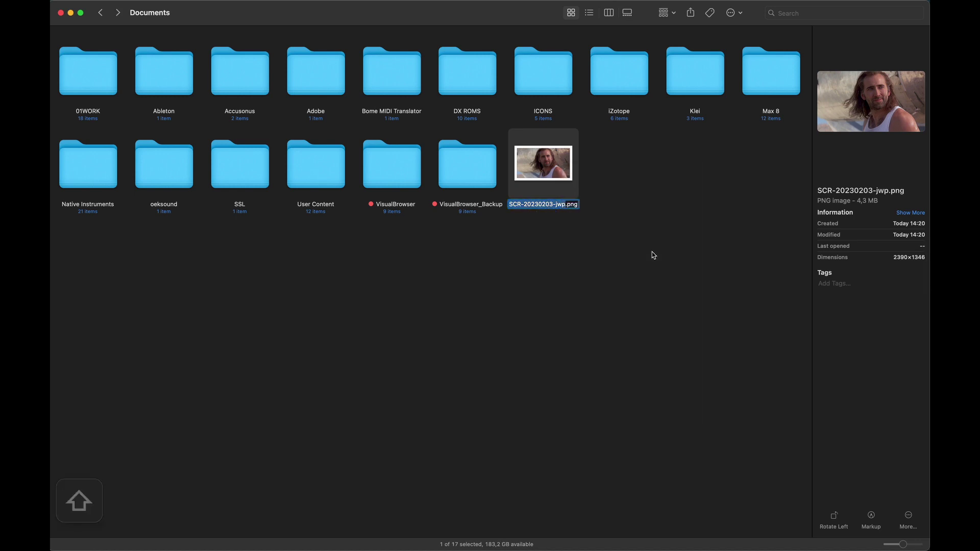
text(Amazing_)
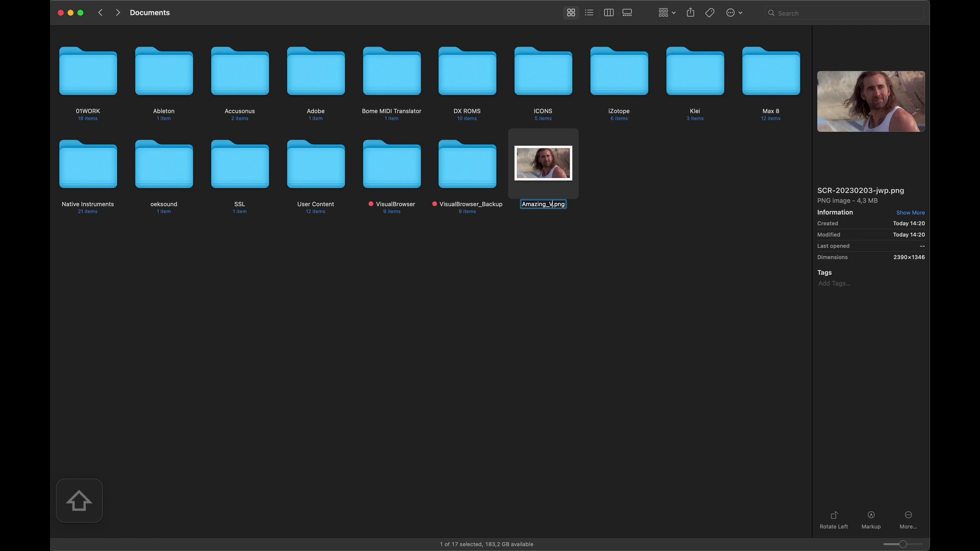
text(Vocal)
click(665, 291)
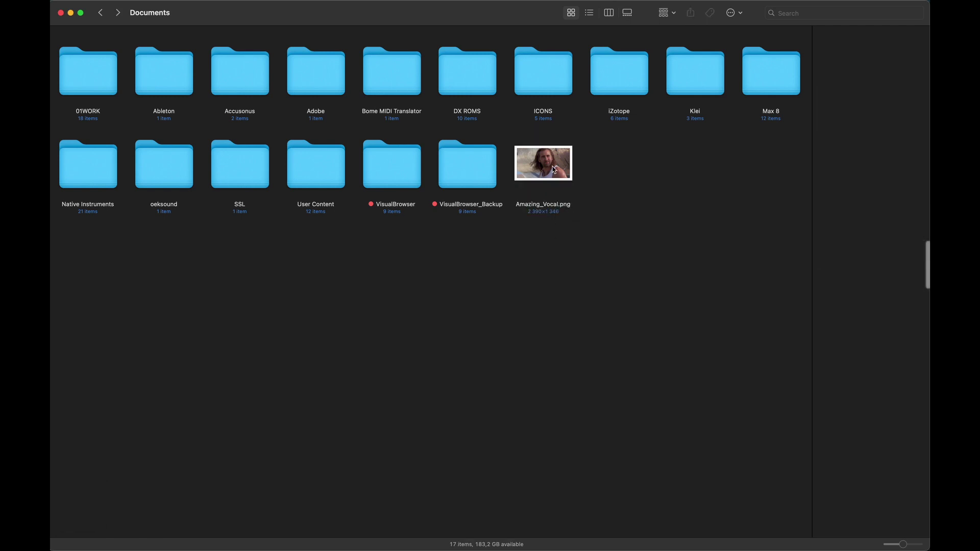
- Move Amazing_Vocal.png into VisualBrowser's Vocal_Presets folder and return to Ableton Live
mouse_move(553, 170)
mouse_down()
mouse_move(332, 186)
mouse_move(175, 141)
mouse_move(83, 66)
mouse_up()
click(309, 151)
key(ctrl+Left)
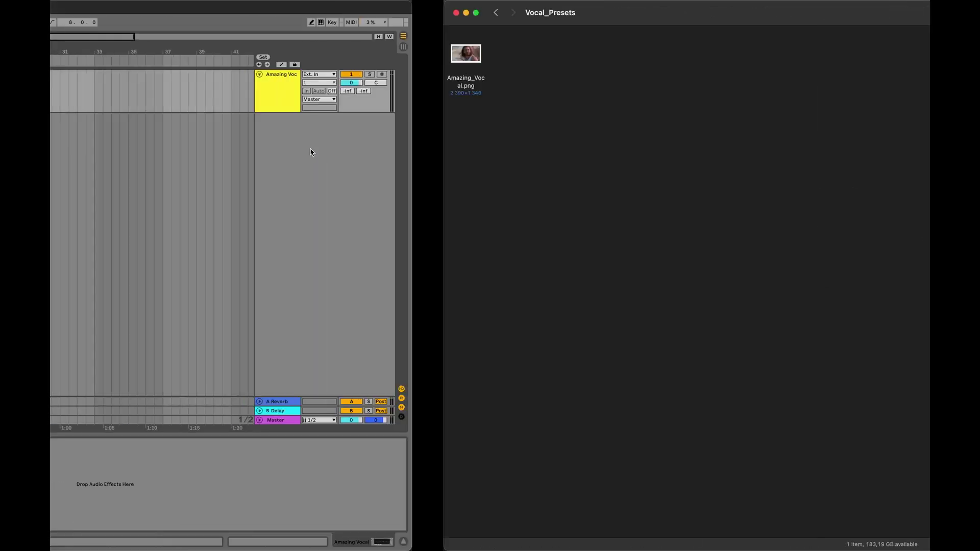